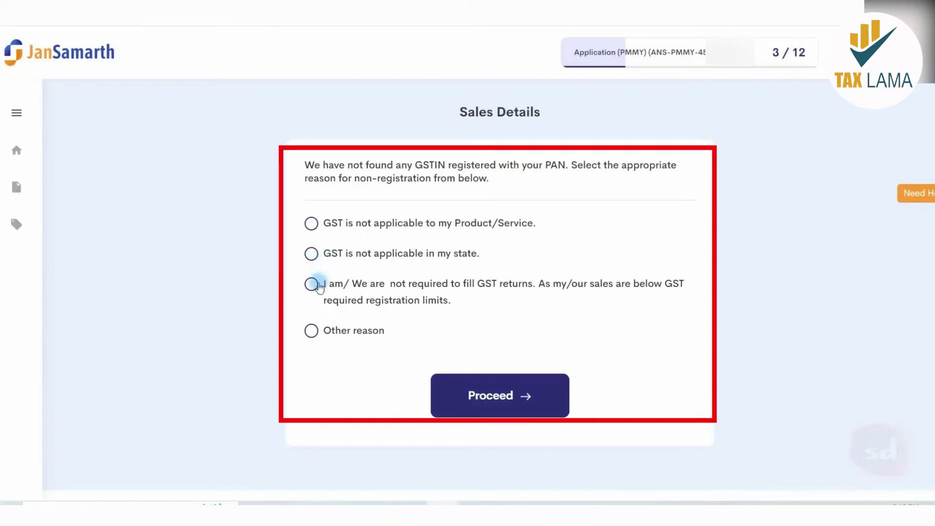
# - Choose 'Other reason' for no GST registration, enter 'TYPE HERE REASON', and proceed to step 4
pyautogui.click(312, 330)
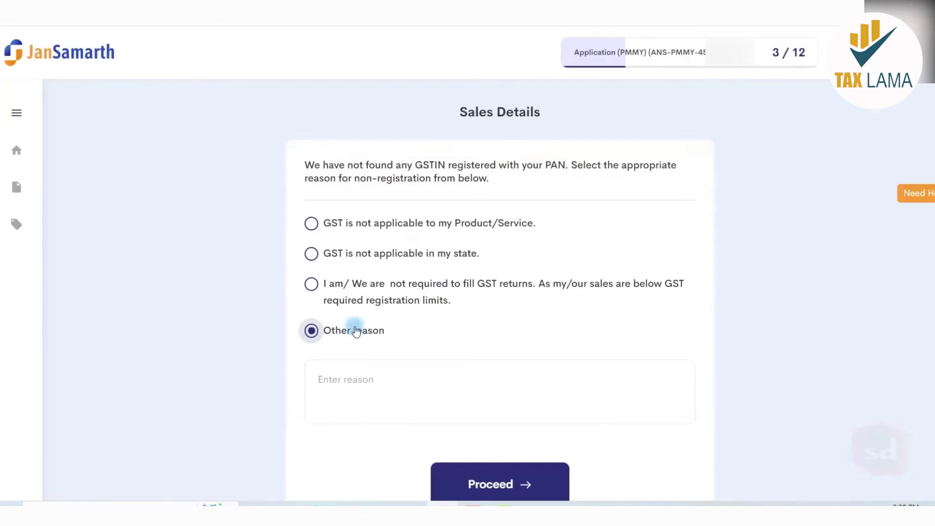
pyautogui.scroll(-1, 363, 336)
pyautogui.click(365, 340)
pyautogui.write('TYPE HERE REASON')
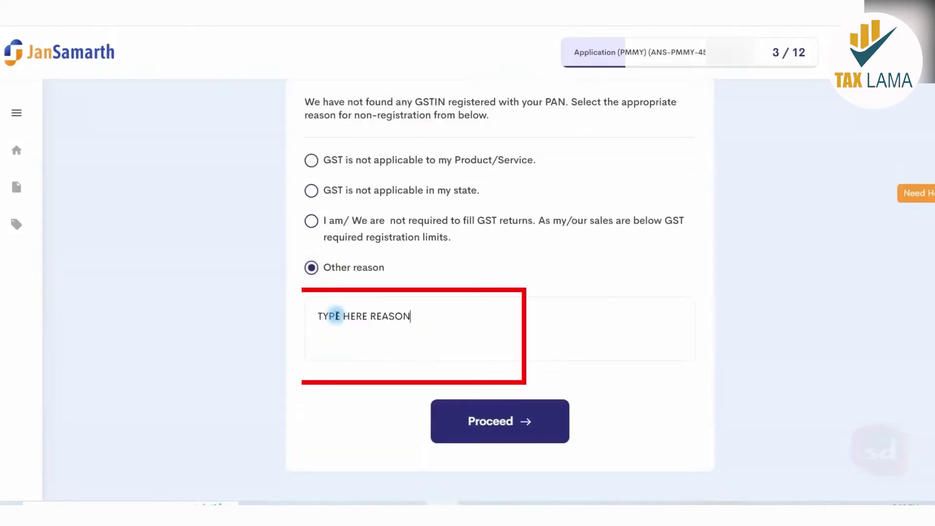
pyautogui.click(496, 415)
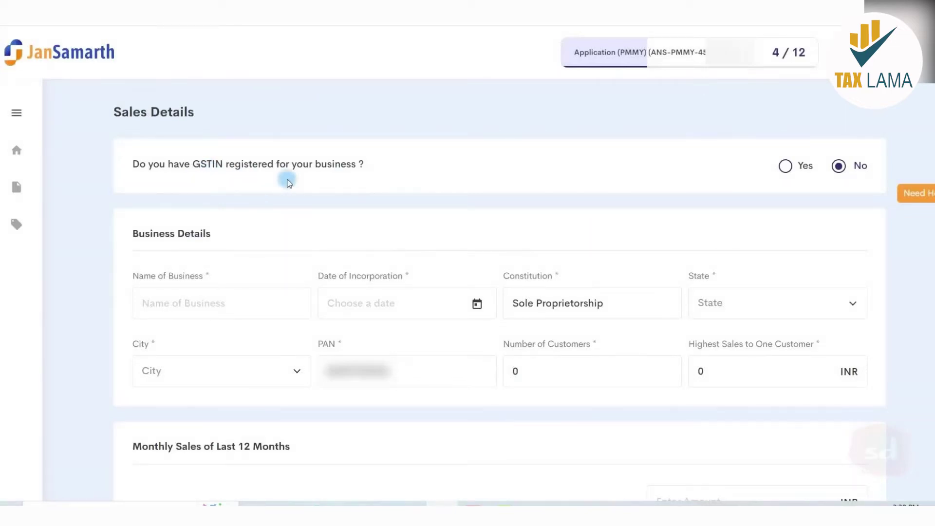
# - Leave GSTIN set to No and enter the business name 'EXAMPLE STORE NAME'
pyautogui.click(784, 166)
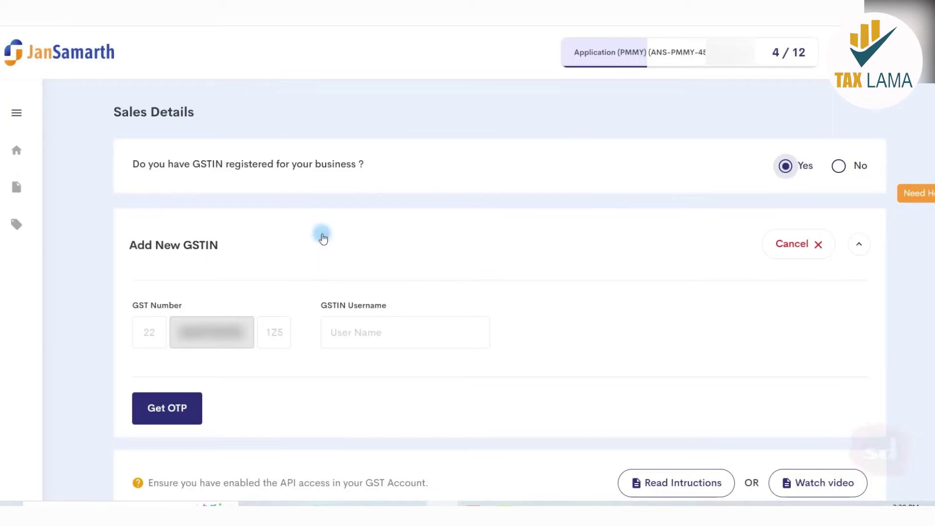
pyautogui.click(839, 166)
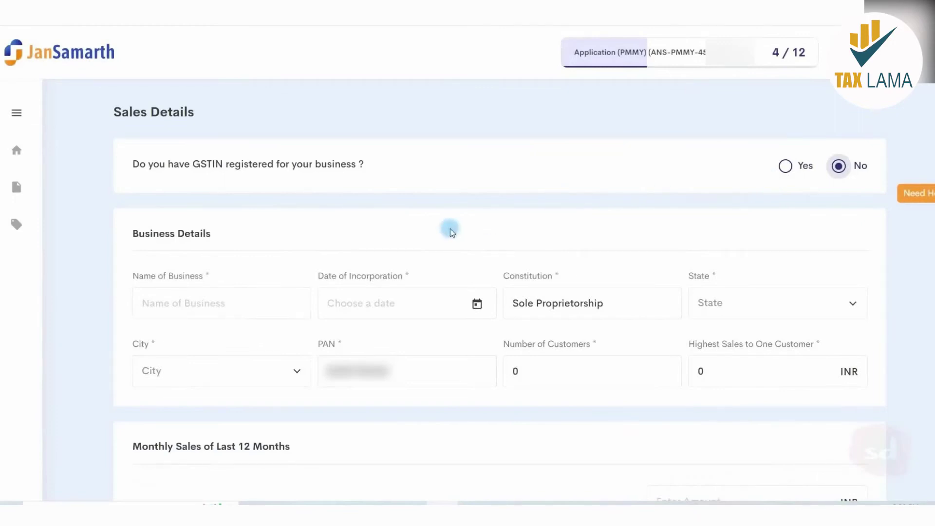
pyautogui.scroll(-3, 443, 227)
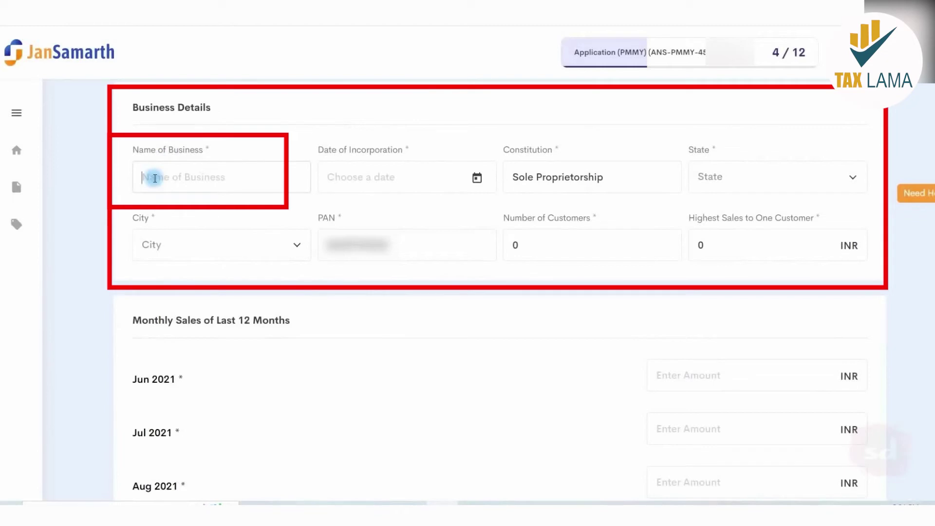
pyautogui.write('EXAMPLE STORE NAME')
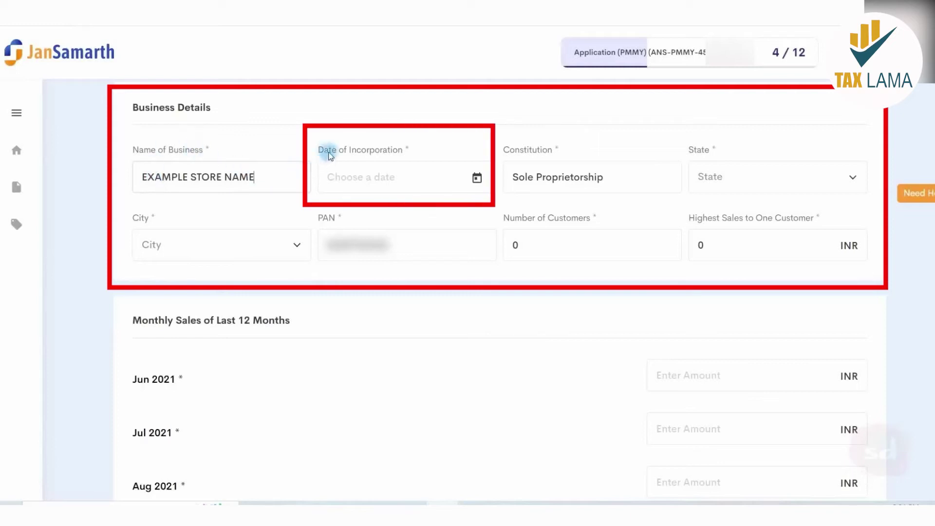
# - Pick the incorporation date, choose Uttar Pradesh as state, and set highest sales to one customer to 15
pyautogui.click(477, 178)
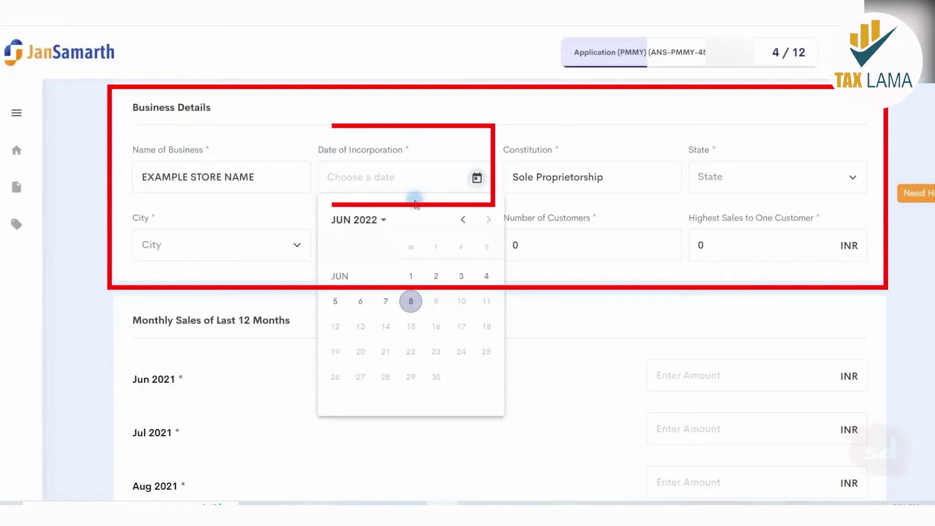
pyautogui.click(371, 220)
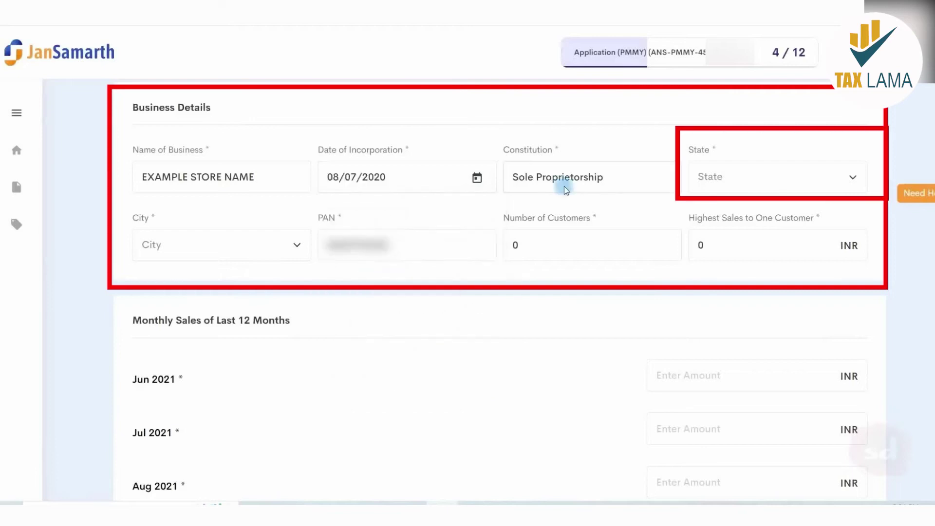
pyautogui.click(705, 179)
pyautogui.scroll(-10, 759, 273)
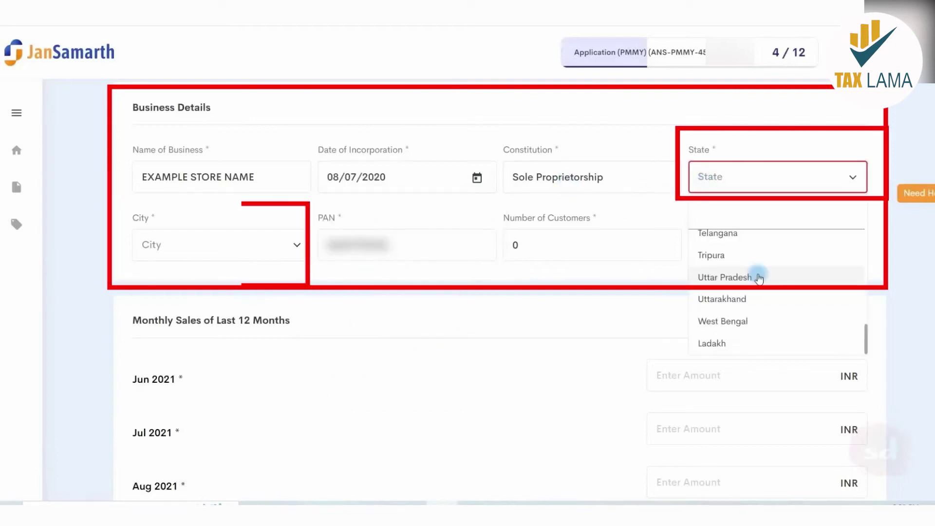
pyautogui.click(759, 278)
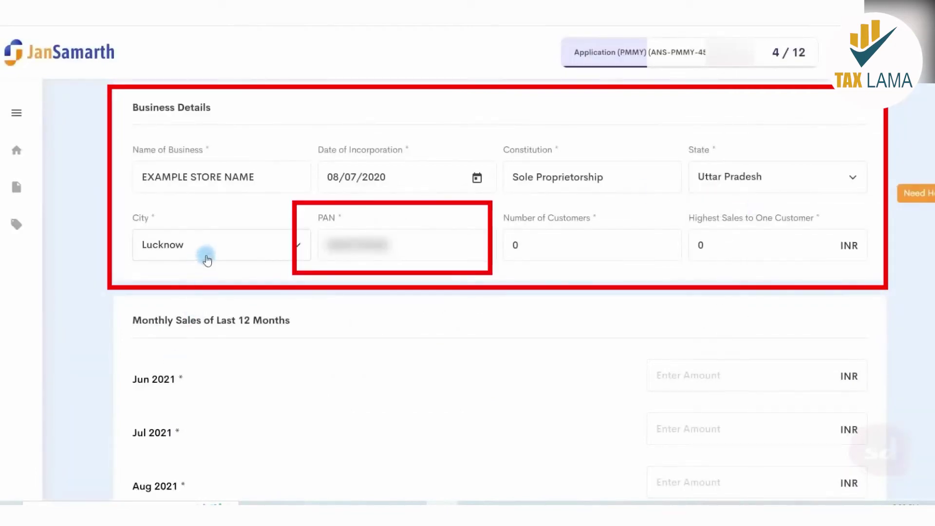
pyautogui.doubleClick(701, 245)
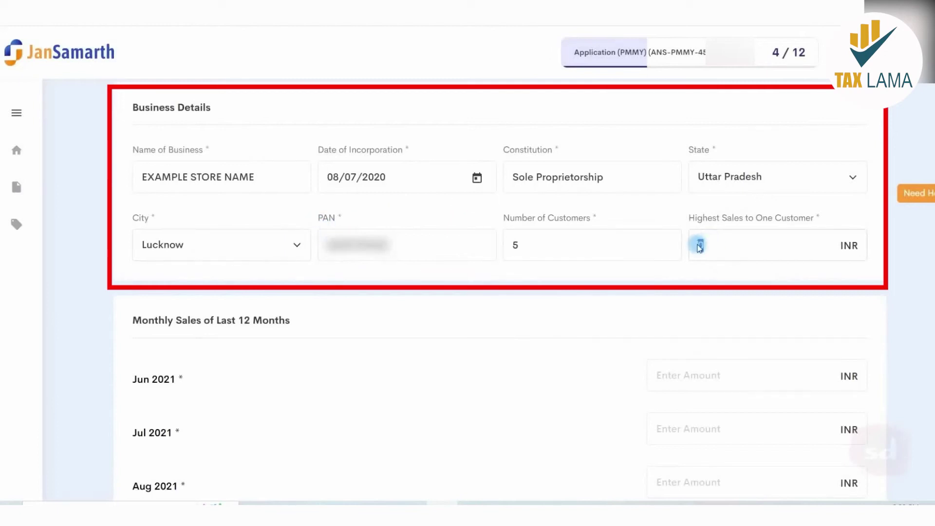
pyautogui.write('15')
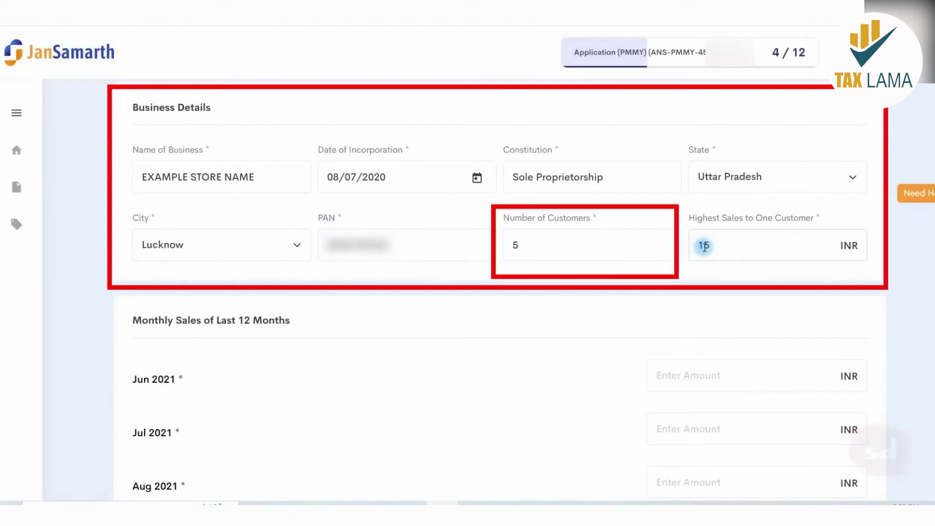
pyautogui.doubleClick(700, 246)
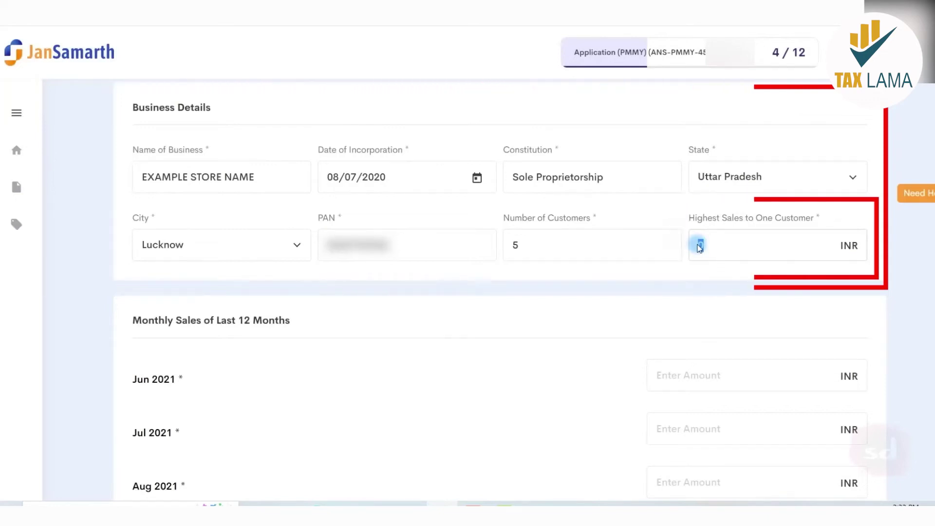
# - Enter the monthly sales, including Jun 2021 at 10000 and May 2022 at 5000, totalling ₹50,700, and proceed
pyautogui.write('15')
pyautogui.scroll(-4, 385, 288)
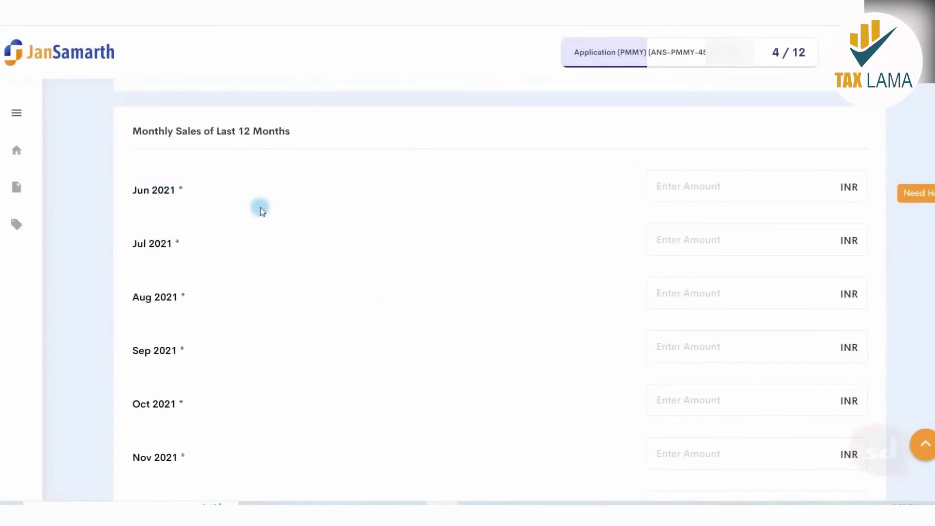
pyautogui.click(709, 199)
pyautogui.write('10000')
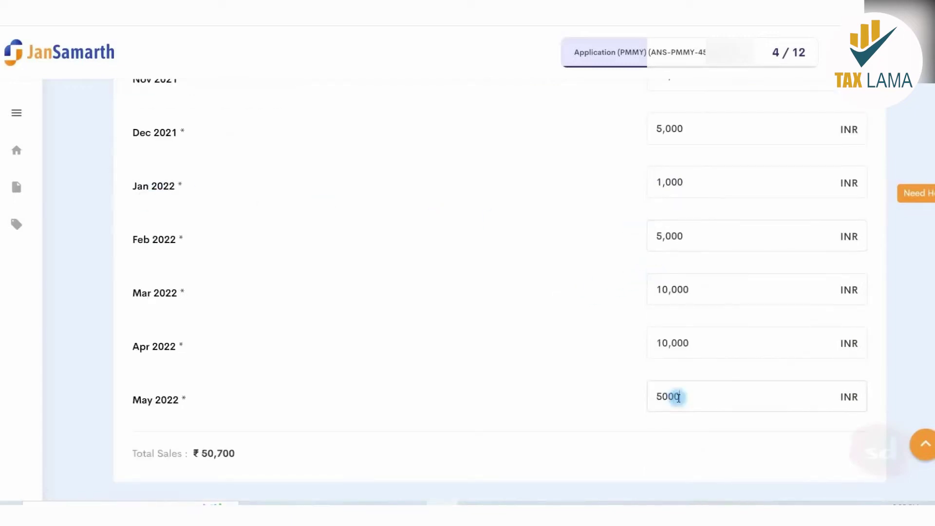
pyautogui.write('0')
pyautogui.press('BackSpace')
pyautogui.scroll(-4, 671, 389)
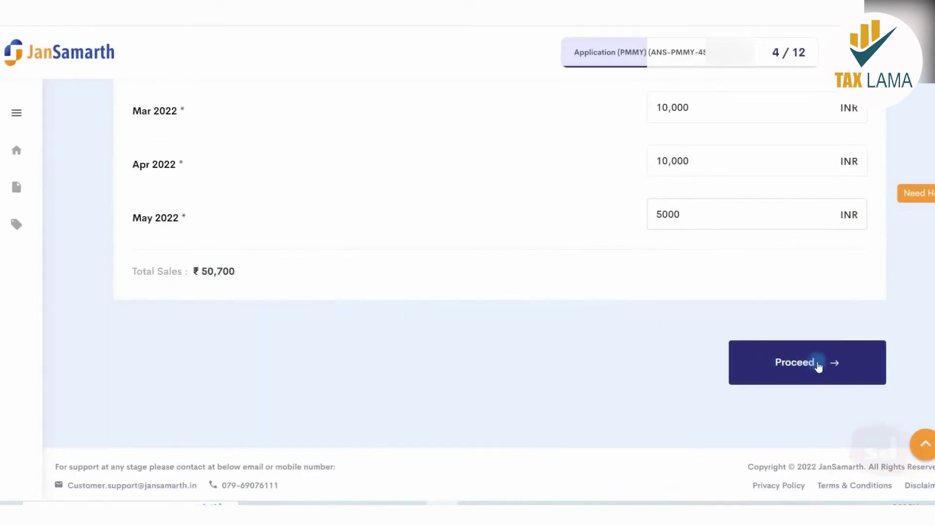
pyautogui.click(846, 369)
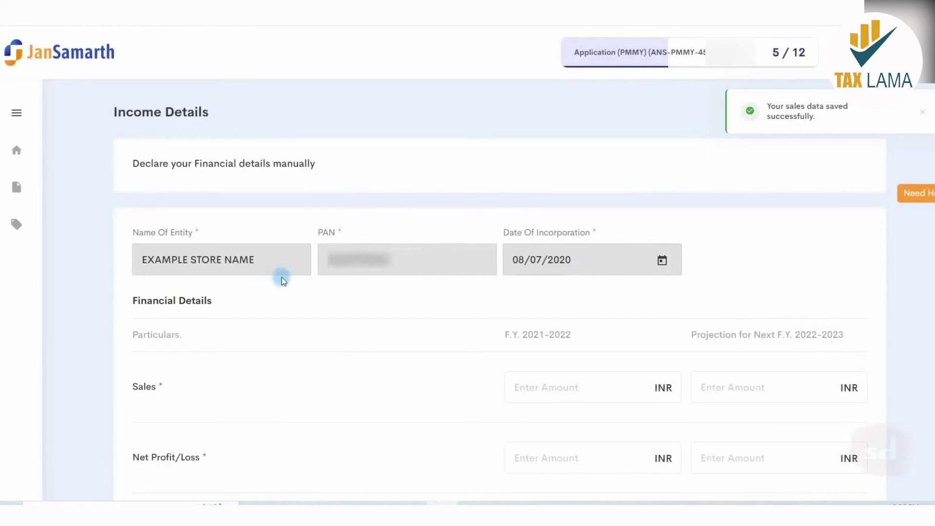
# - Scroll down the Income Details form to the F.Y. 2021-2022 and projection amount fields
pyautogui.scroll(-3, 302, 238)
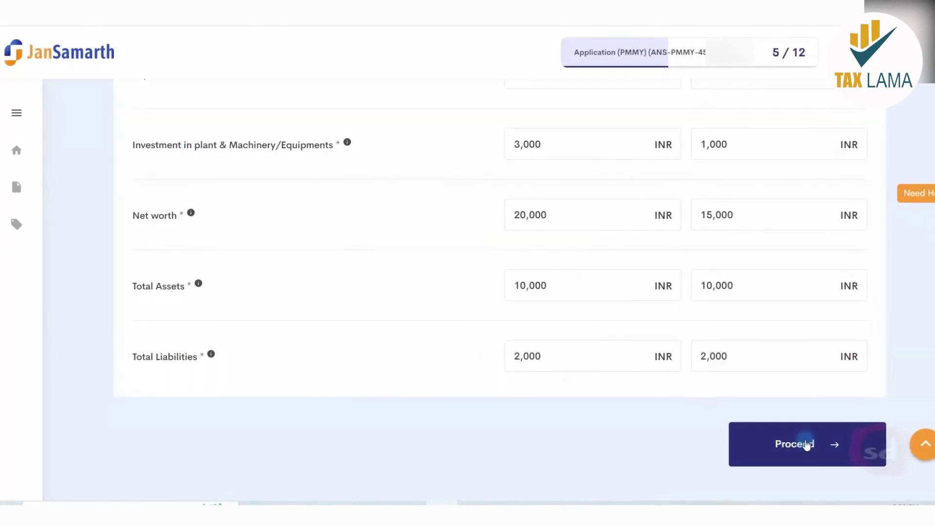
# - Submit the Income Details to reach step 6 of 12, Bank Account Details
pyautogui.click(806, 445)
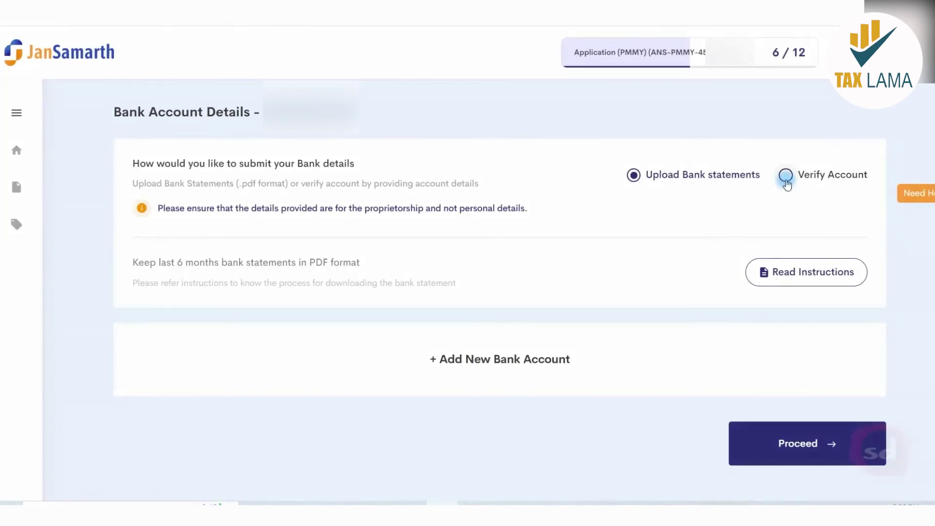
# - Choose Verify Account, enter the account holder's name, and set Account Since to 2020 with its month
pyautogui.click(786, 176)
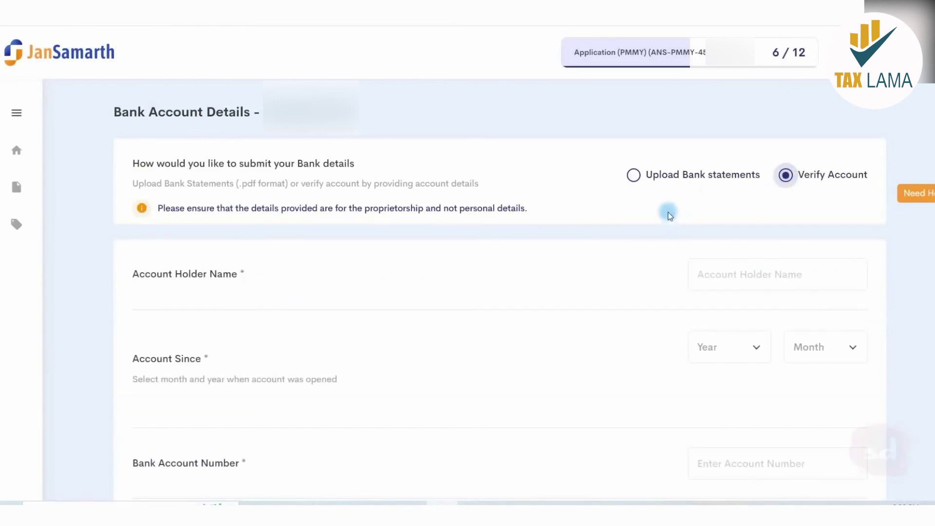
pyautogui.scroll(-3, 662, 210)
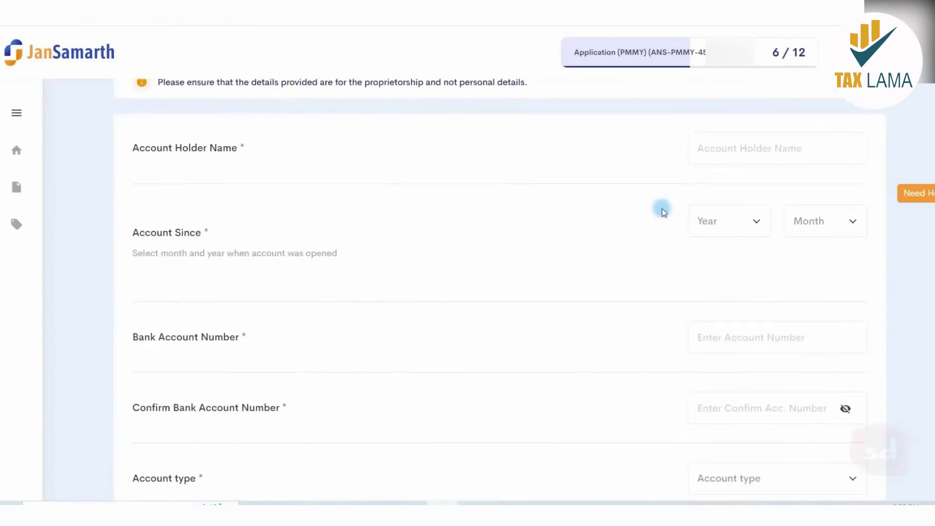
pyautogui.click(707, 144)
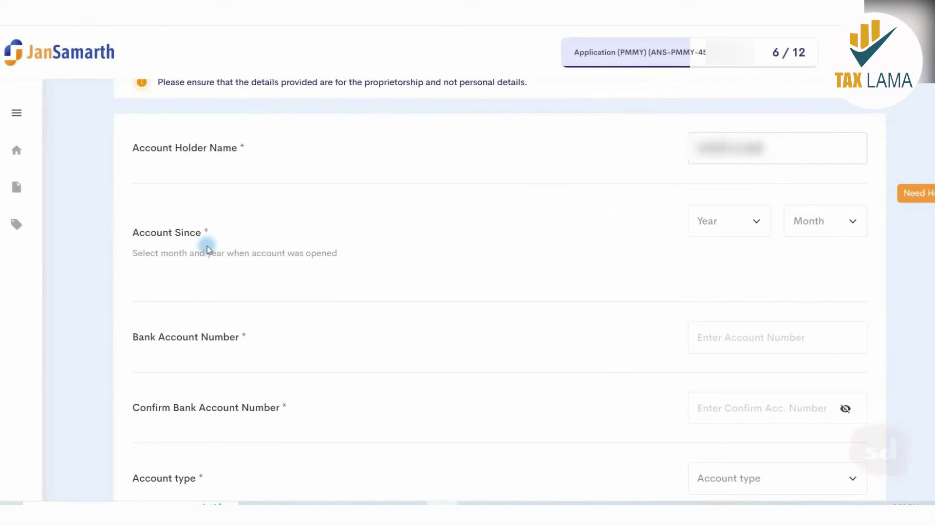
pyautogui.click(711, 221)
pyautogui.click(716, 295)
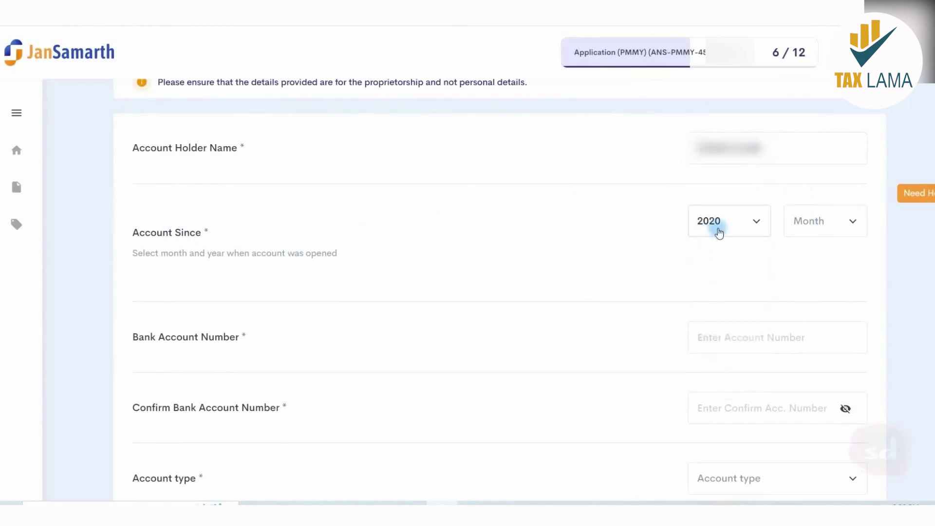
pyautogui.click(814, 220)
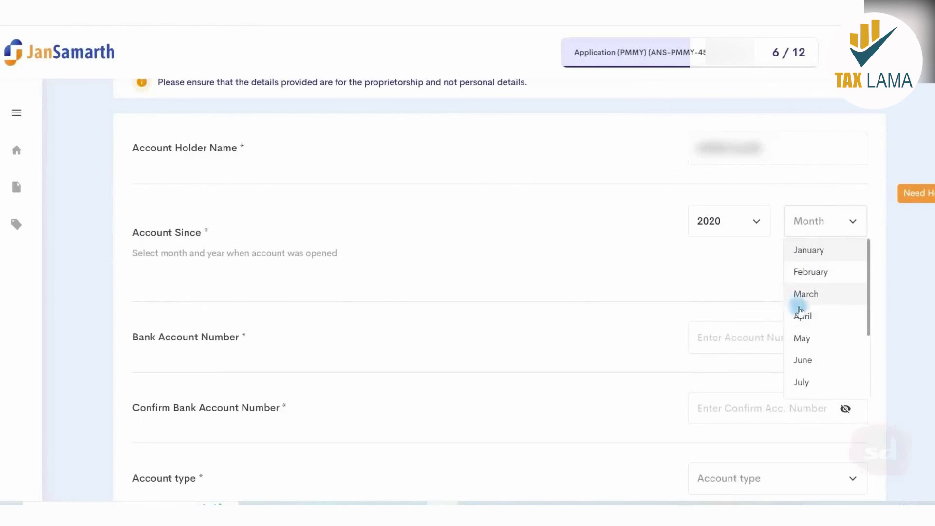
pyautogui.click(807, 295)
# - Enter and confirm the account number, set type to Saving, add the IFSC code, and verify
pyautogui.scroll(-4, 756, 244)
pyautogui.click(710, 145)
pyautogui.hotkey('ctrl', 'v')
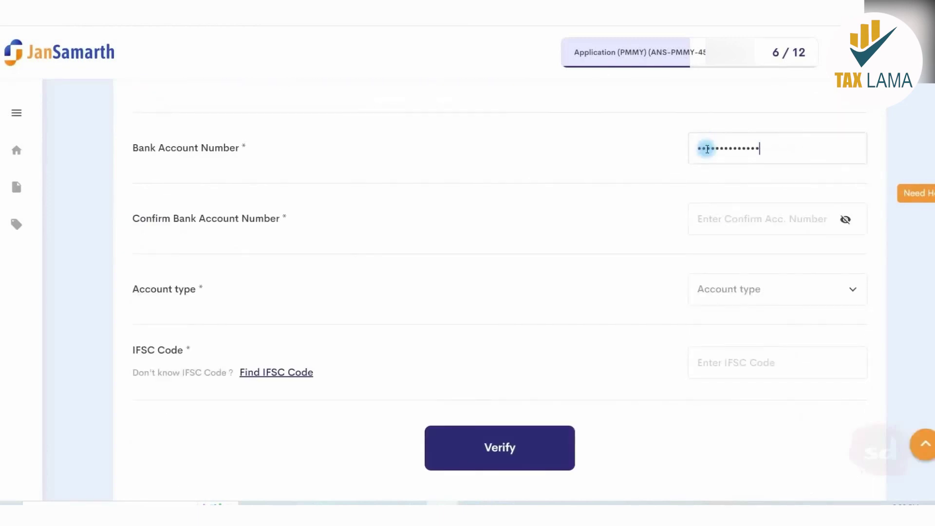
pyautogui.click(716, 219)
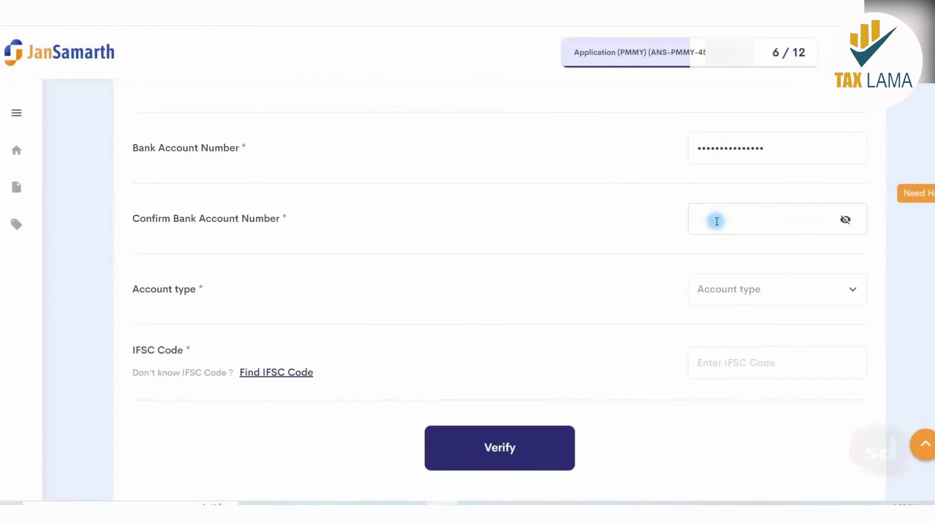
pyautogui.click(777, 293)
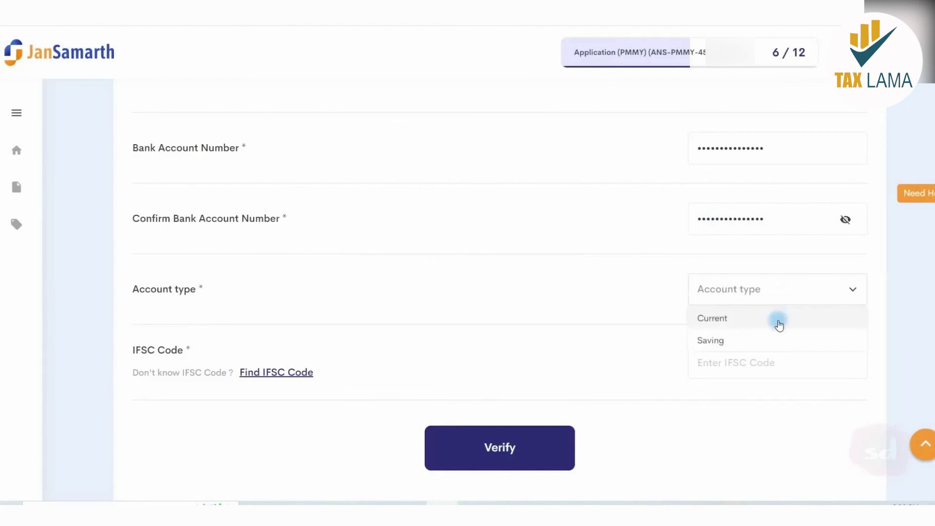
pyautogui.click(767, 333)
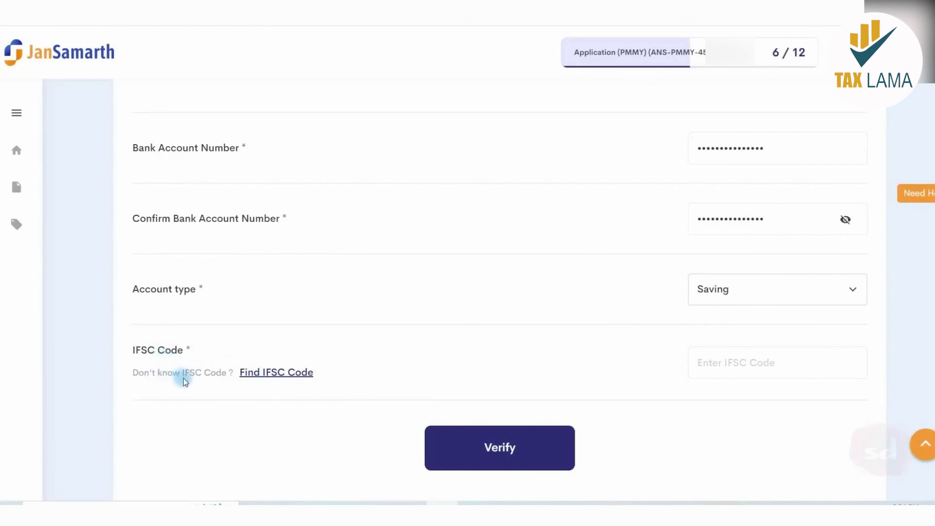
pyautogui.click(721, 363)
pyautogui.hotkey('ctrl', 'v')
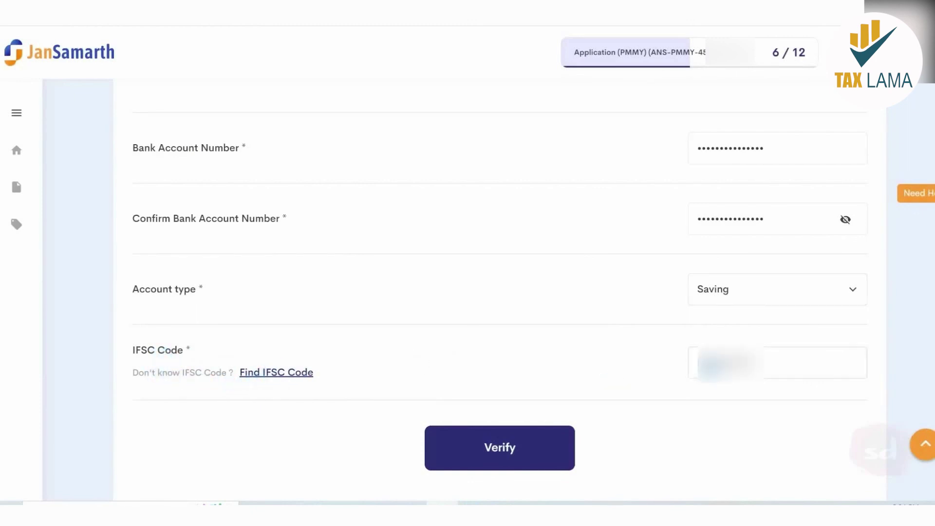
pyautogui.click(528, 445)
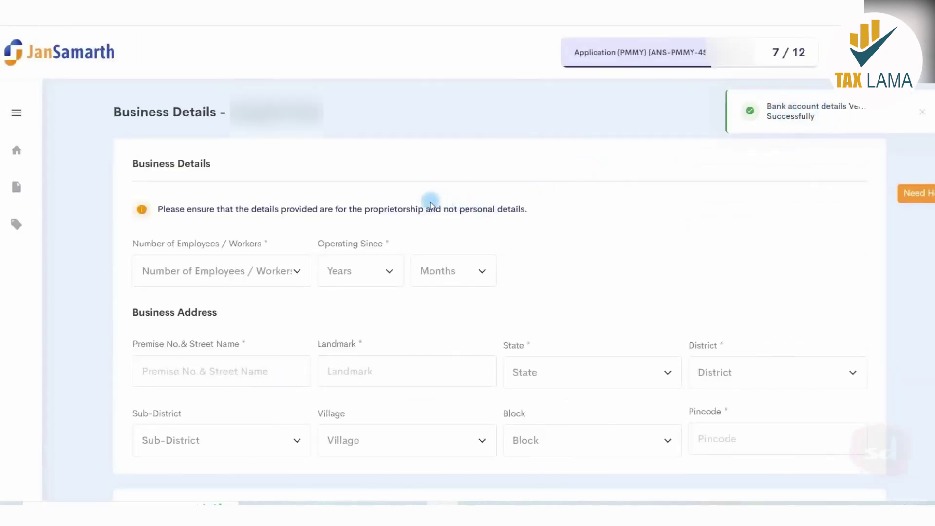
pyautogui.scroll(-1, 390, 191)
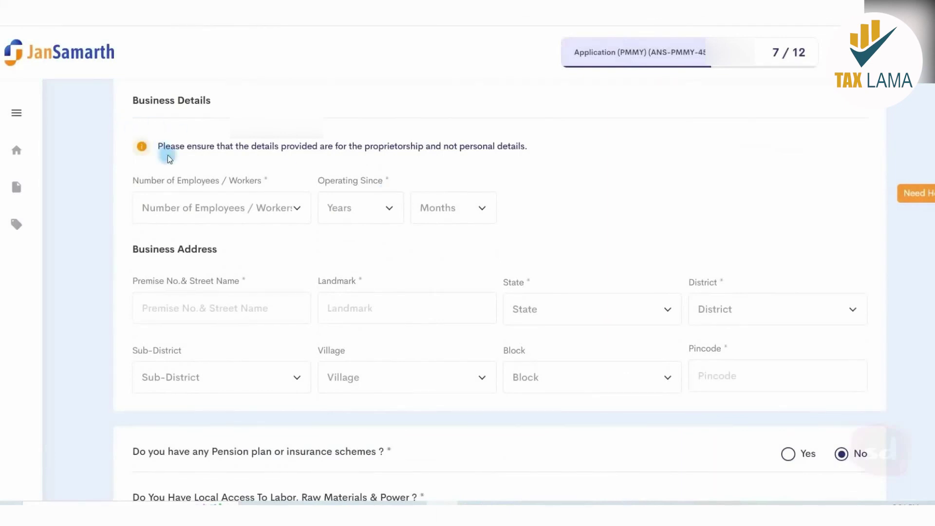